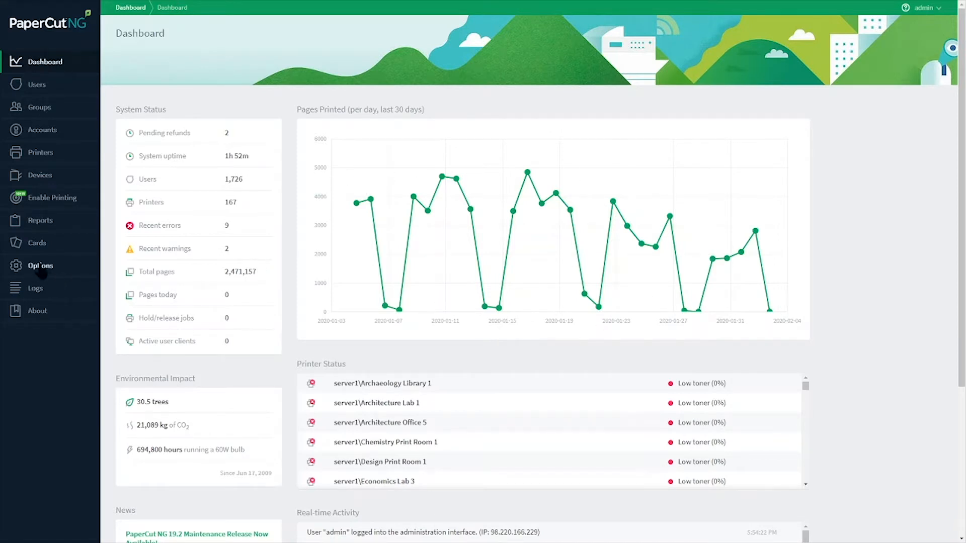
Review the Printers section's pending jobs, notification options, charts and refund requests, ending back at the printer list.
left_click(37, 160)
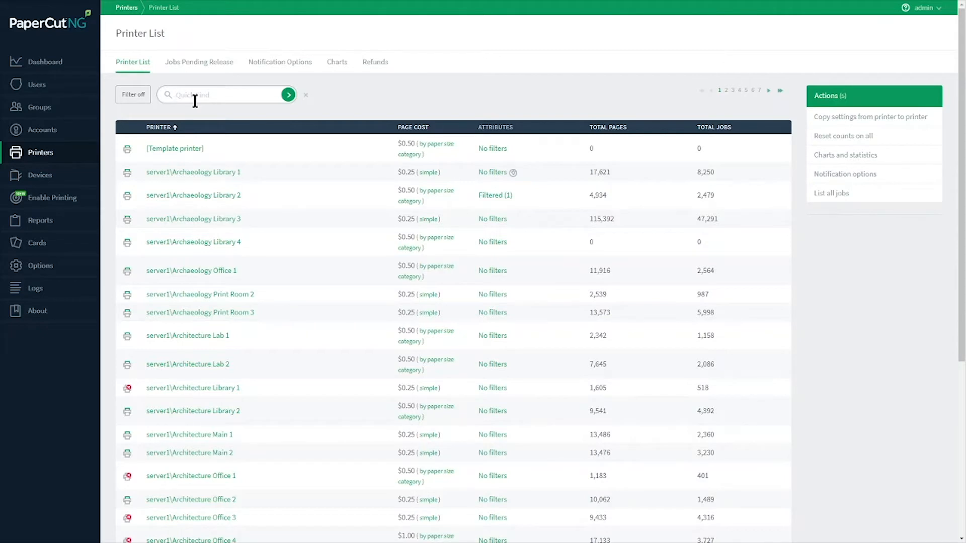
left_click(206, 62)
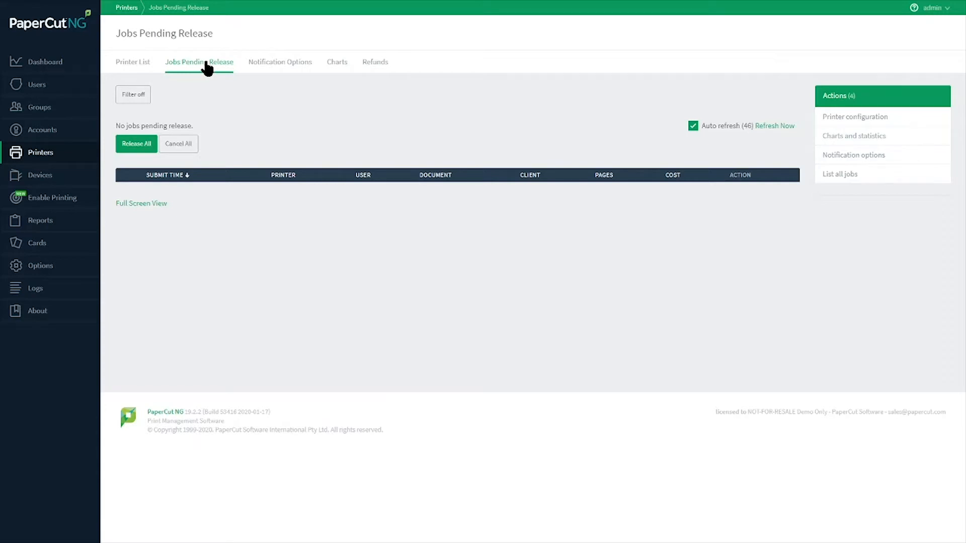
left_click(282, 62)
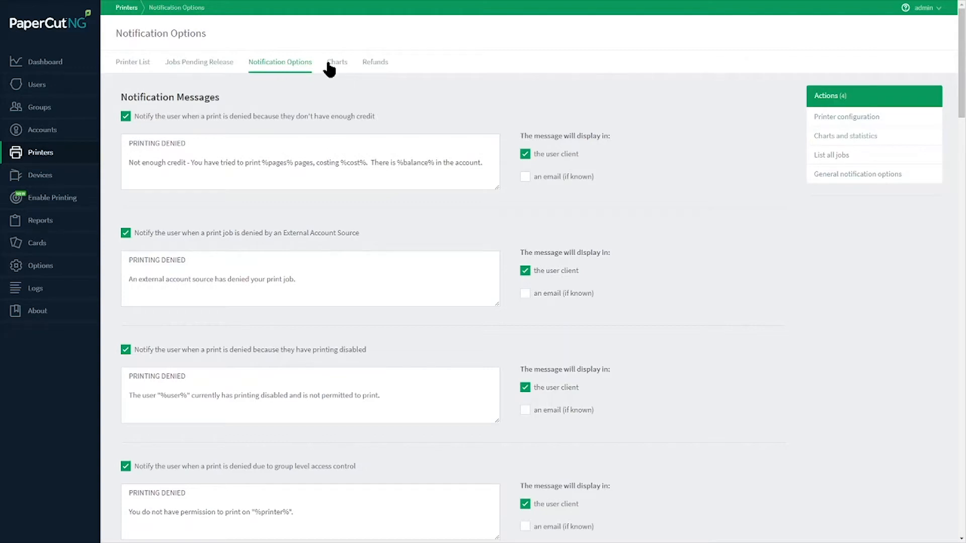
left_click(337, 69)
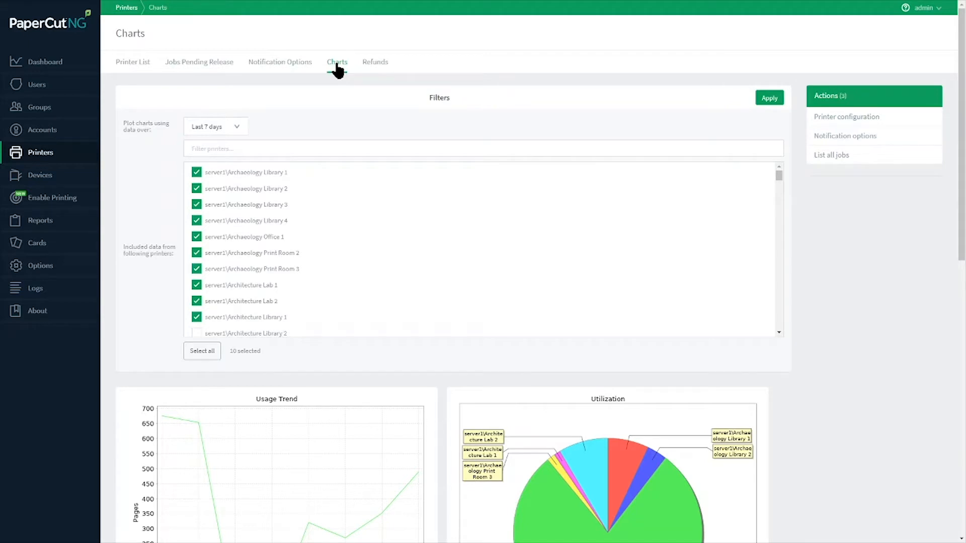
left_click(376, 70)
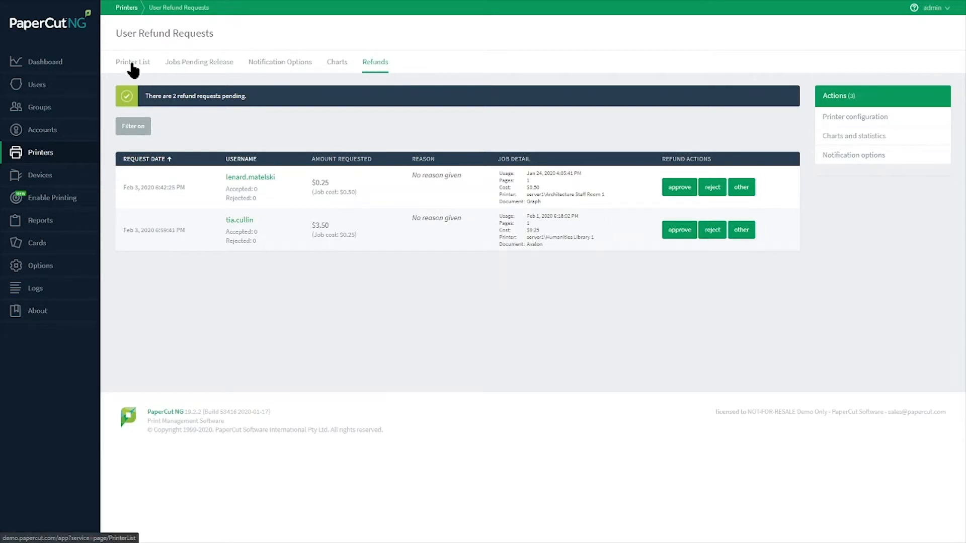
left_click(132, 64)
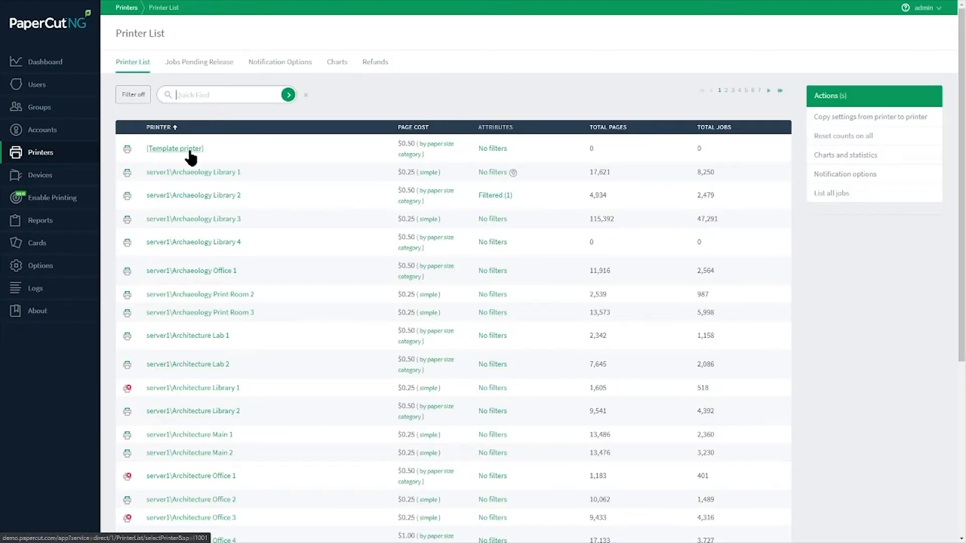
Inspect the template printer, Archaeology Library 1's Web Print attribute and Archaeology Library 2's filters, ending at the printer list.
left_click(189, 152)
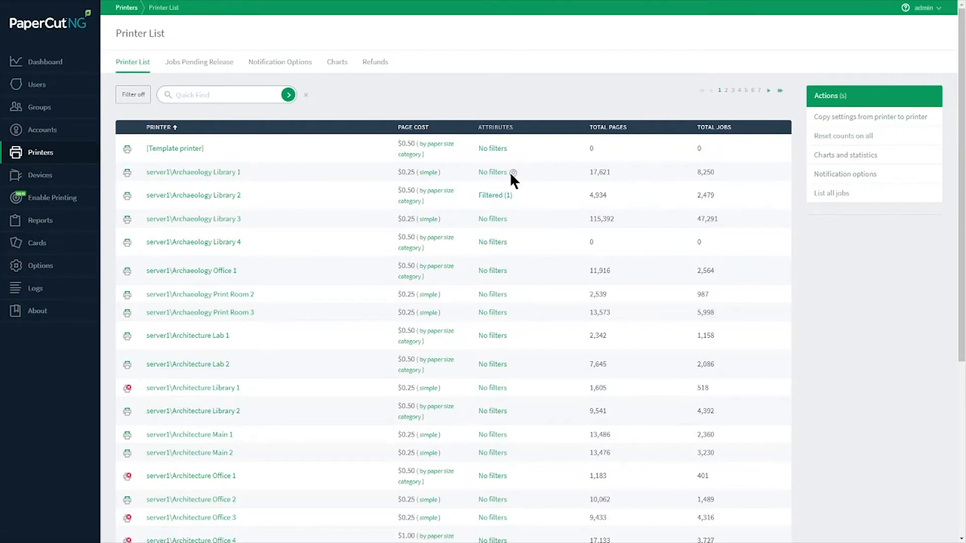
mouse_move(513, 174)
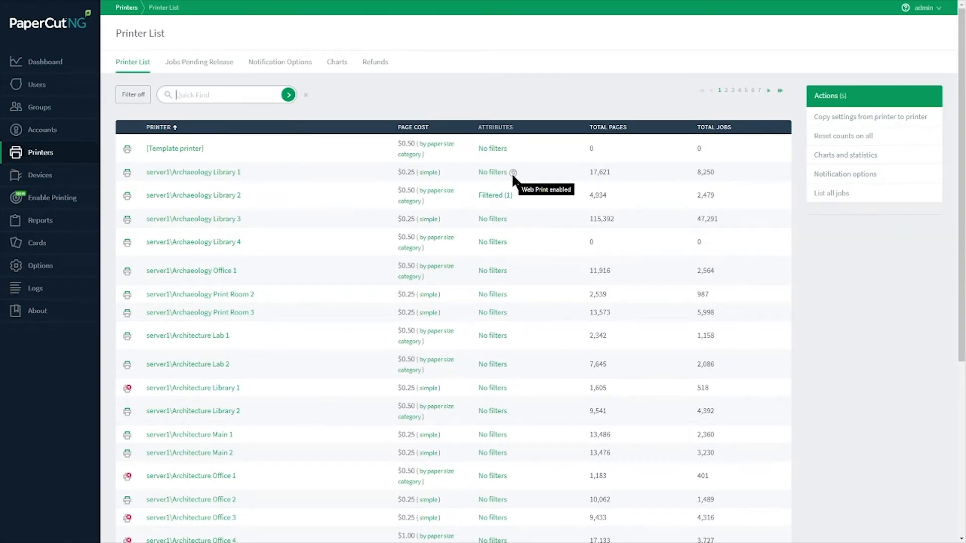
left_click(491, 197)
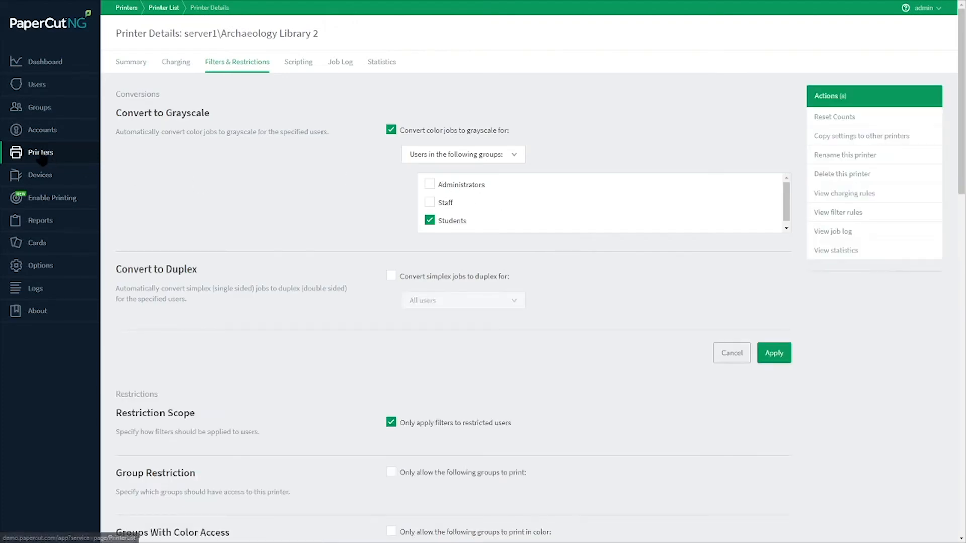
left_click(42, 160)
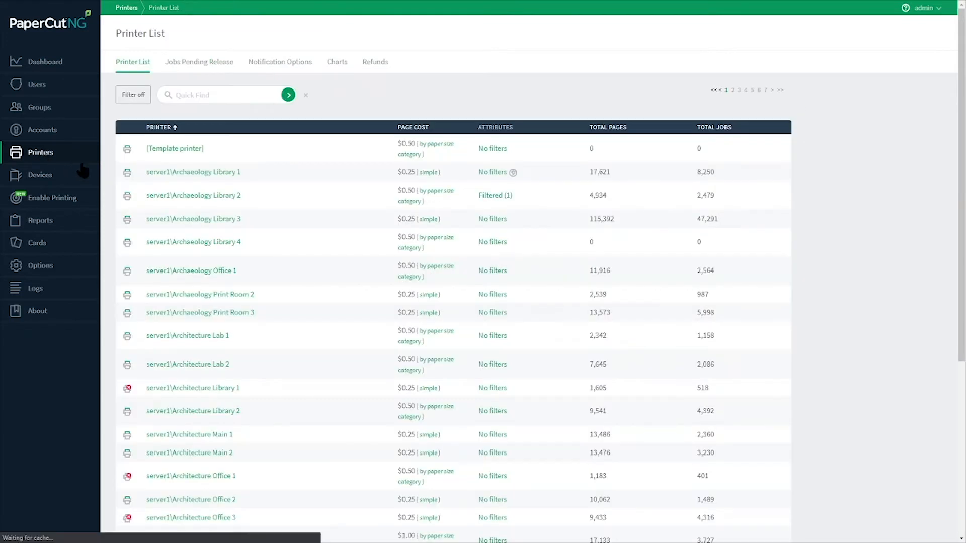
Open the charging settings of server1\Archaeology Library 2 and switch the charging type to standard.
left_click(179, 196)
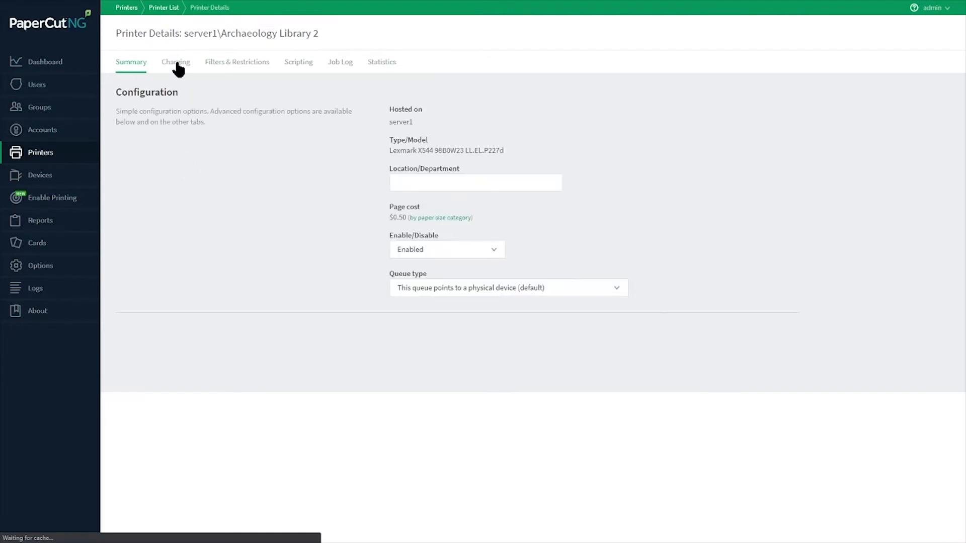
left_click(176, 63)
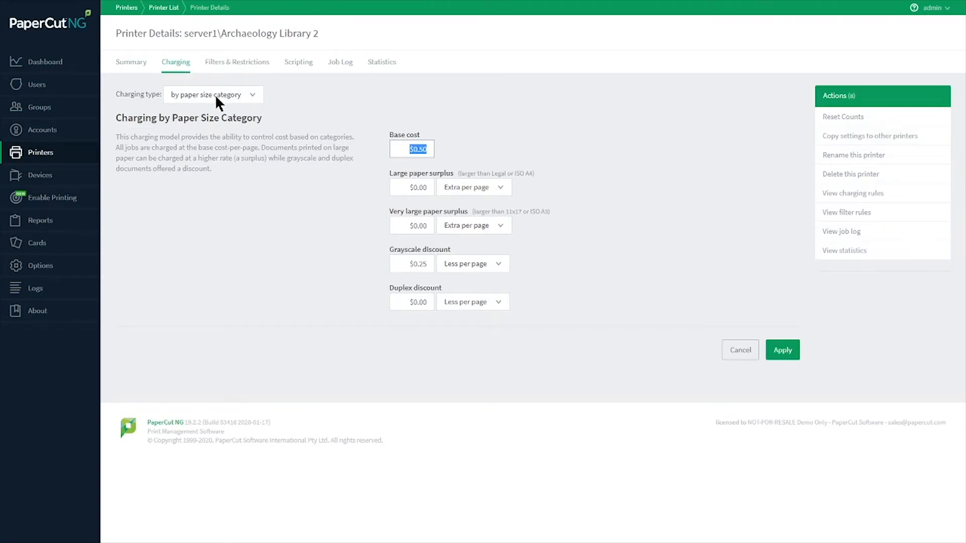
left_click(216, 95)
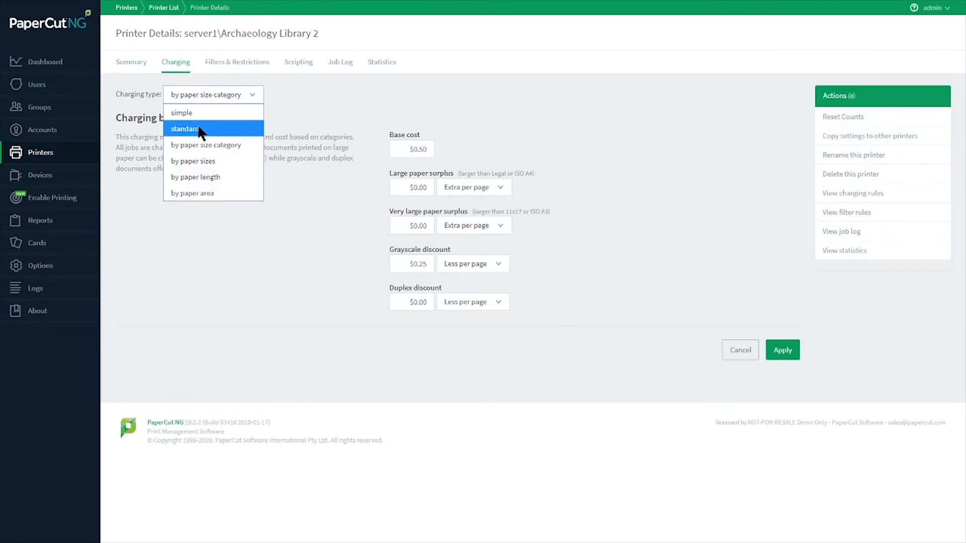
left_click(200, 130)
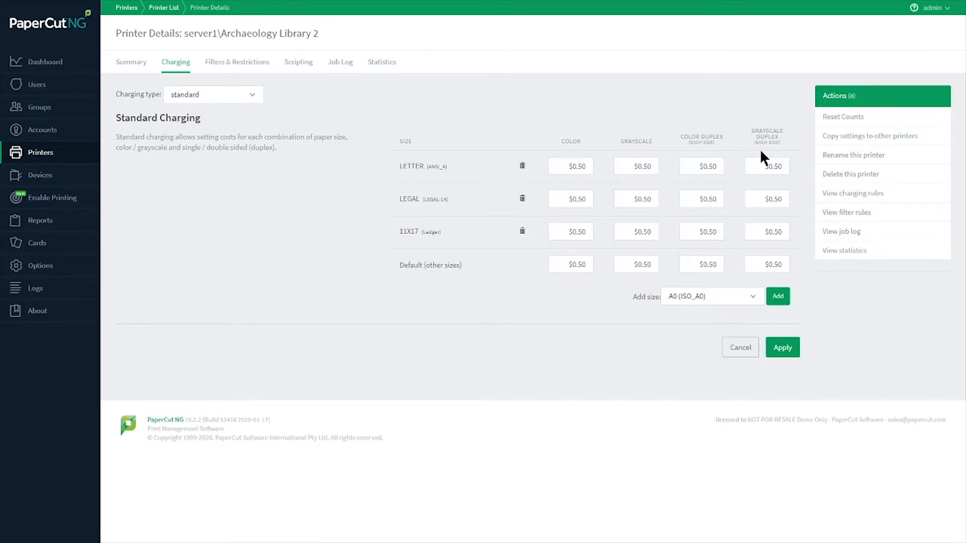
In Archaeology Library 2's filters and restrictions, turn on denying duplicate documents printed within 10 seconds.
left_click(240, 63)
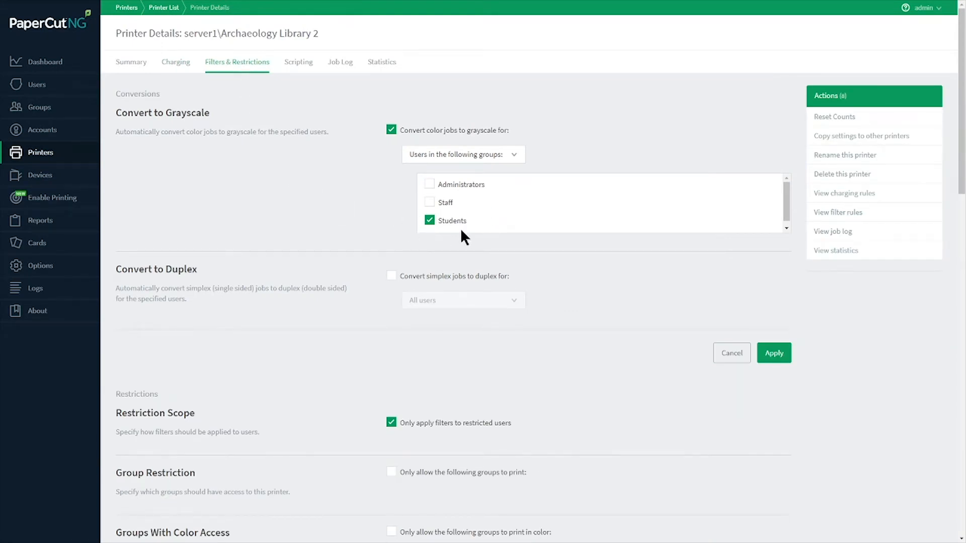
scroll(356, 218, "down", 10)
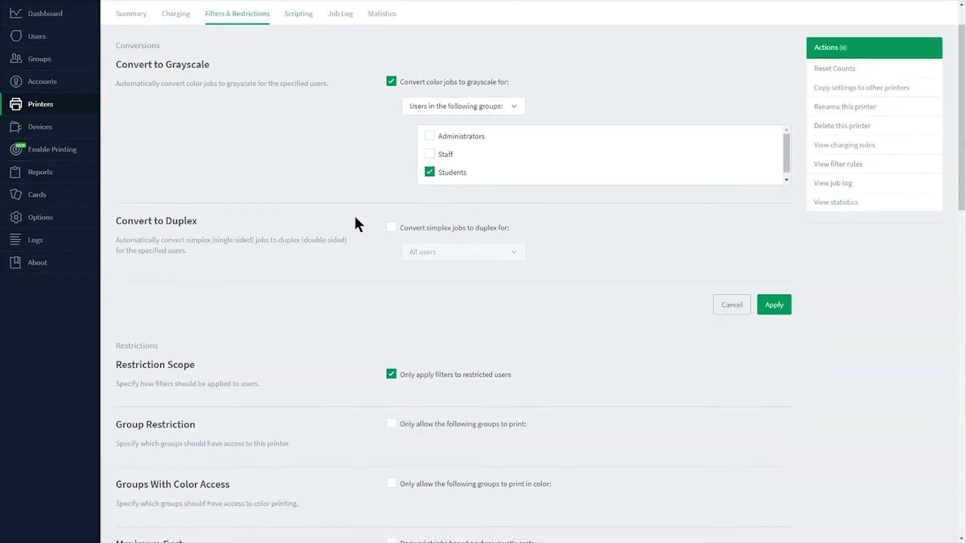
scroll(355, 218, "down", 9)
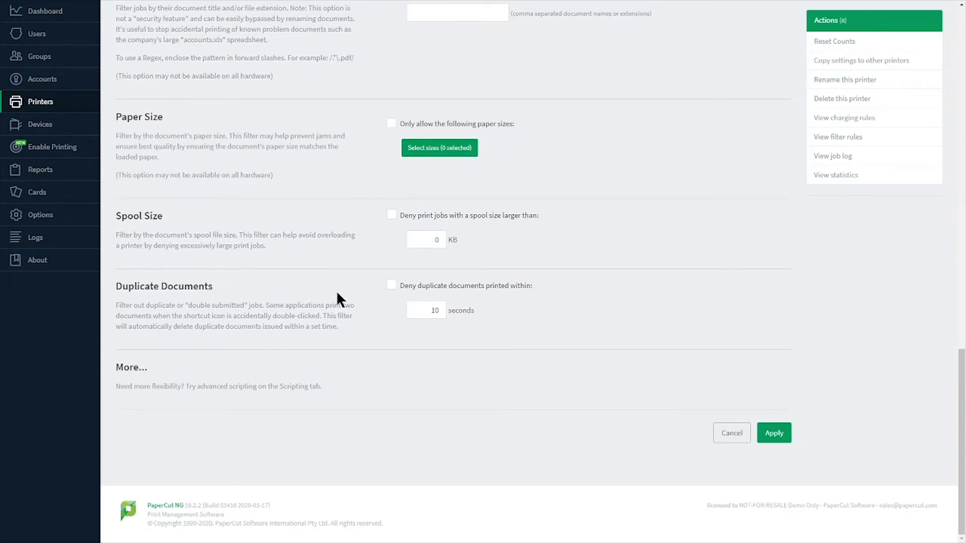
left_click(392, 285)
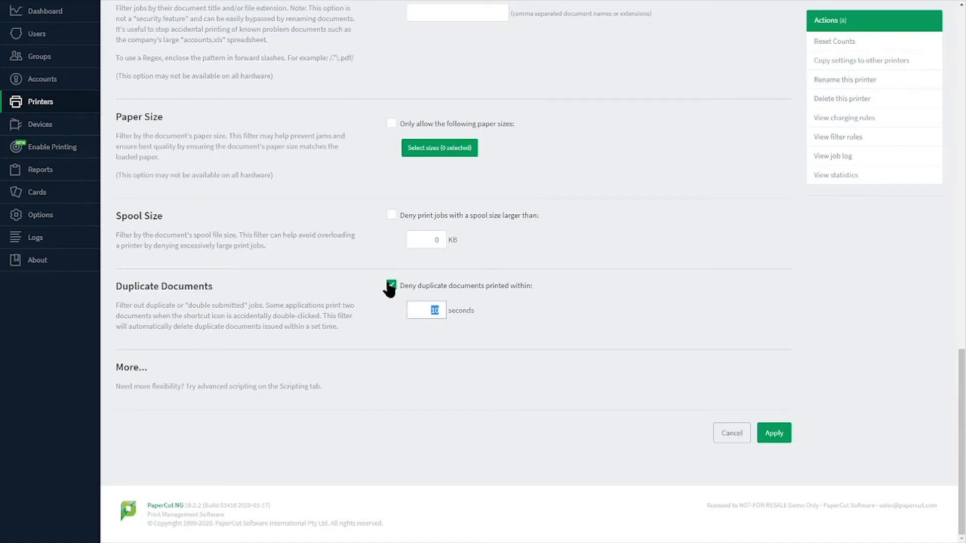
scroll(391, 287, "up", 20)
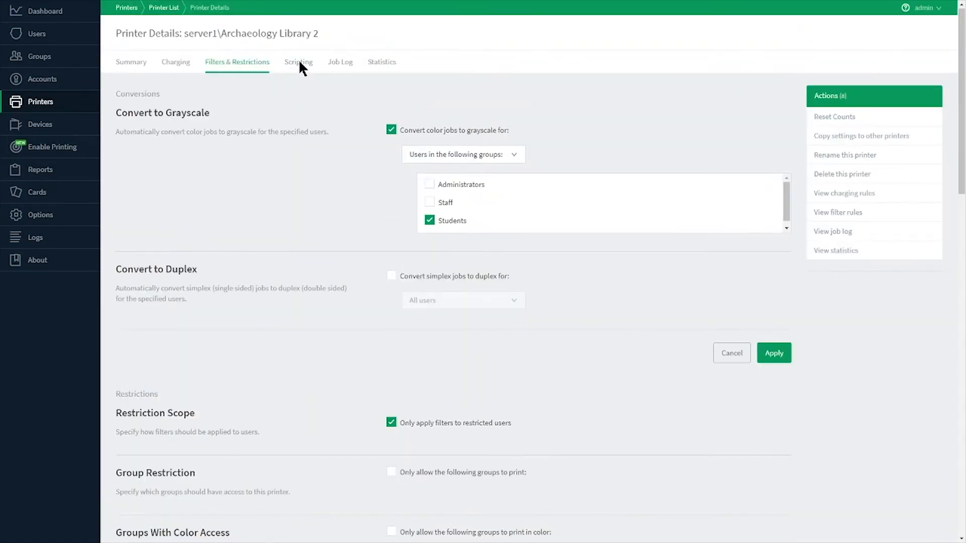
Enable the print script for Archaeology Library 2 and look through the recipes available for import.
left_click(299, 63)
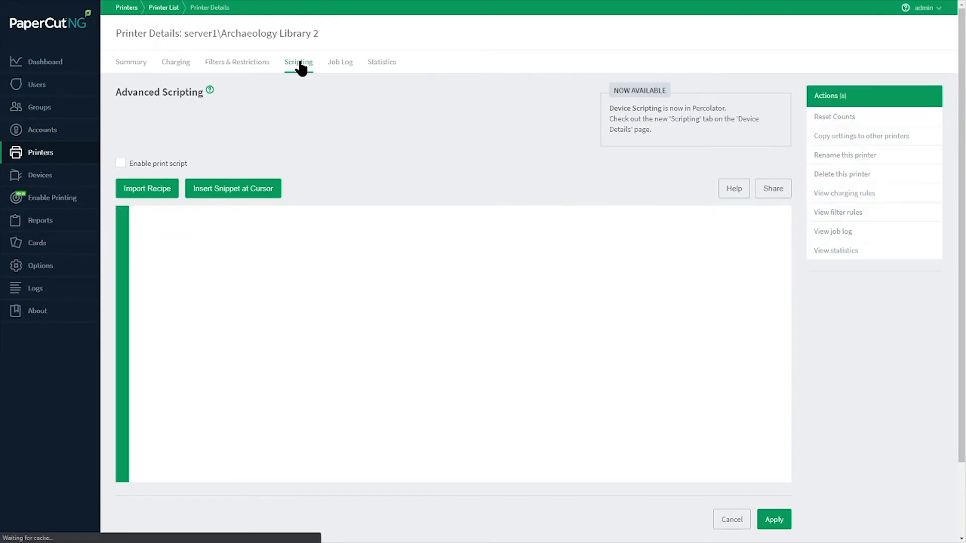
left_click(149, 189)
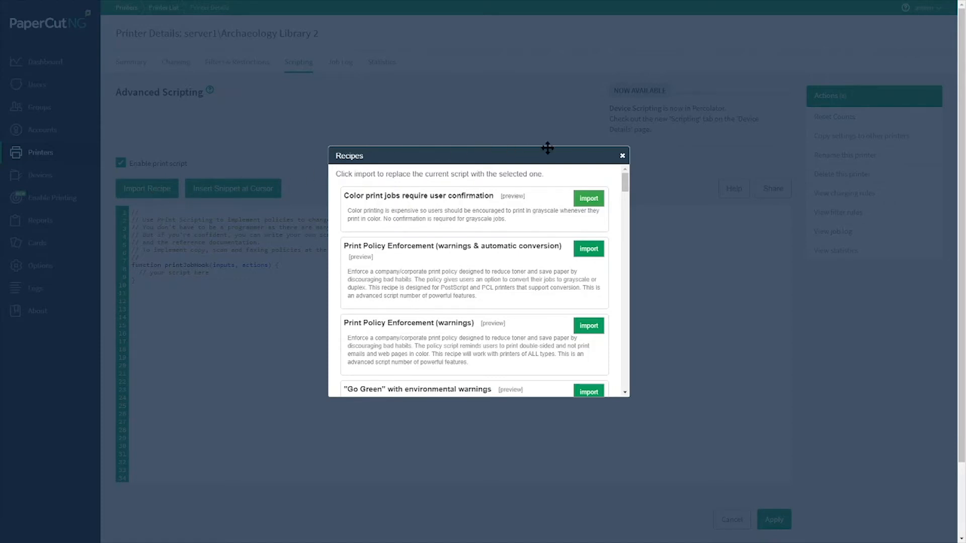
left_click(622, 156)
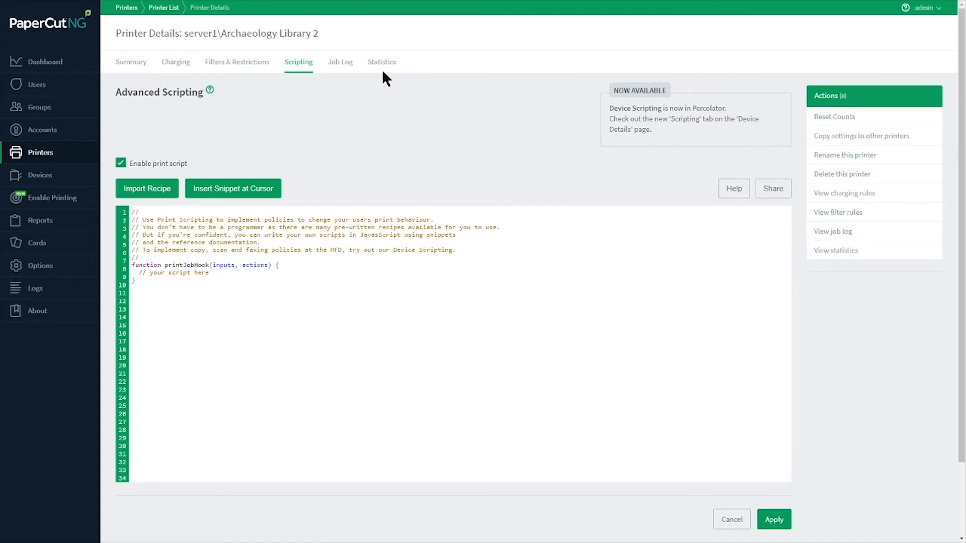
Review Archaeology Library 2's job log with its export and report options, and view the printer's statistics.
left_click(338, 64)
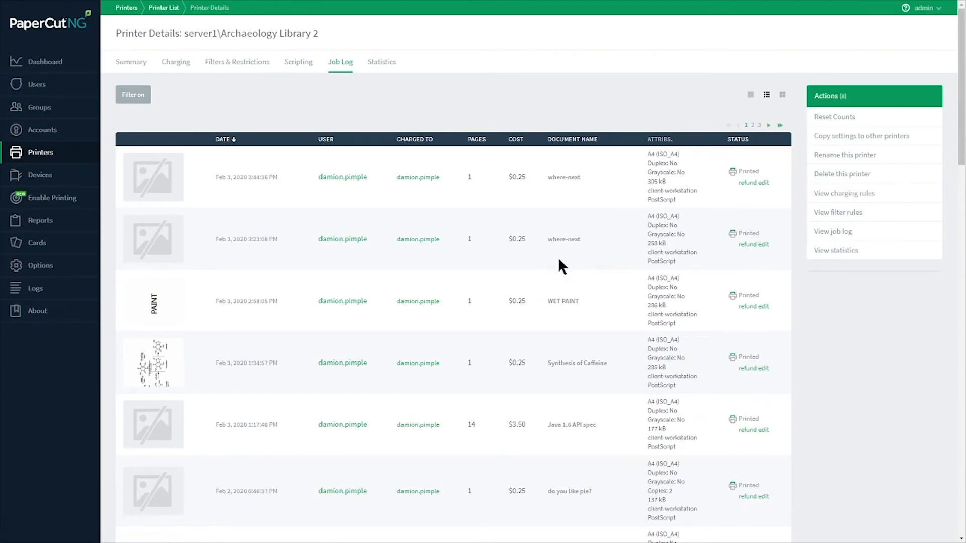
scroll(559, 259, "down", 20)
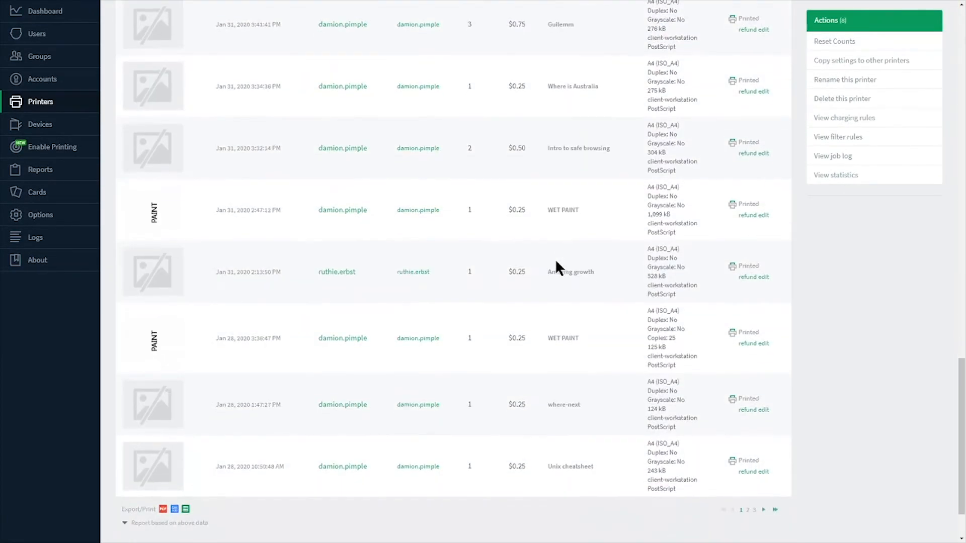
scroll(559, 267, "down", 2)
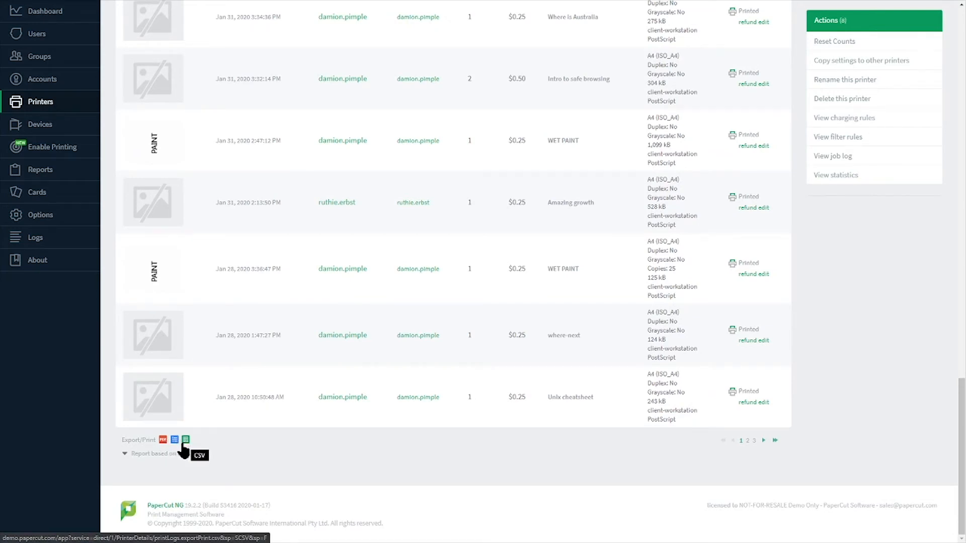
left_click(172, 455)
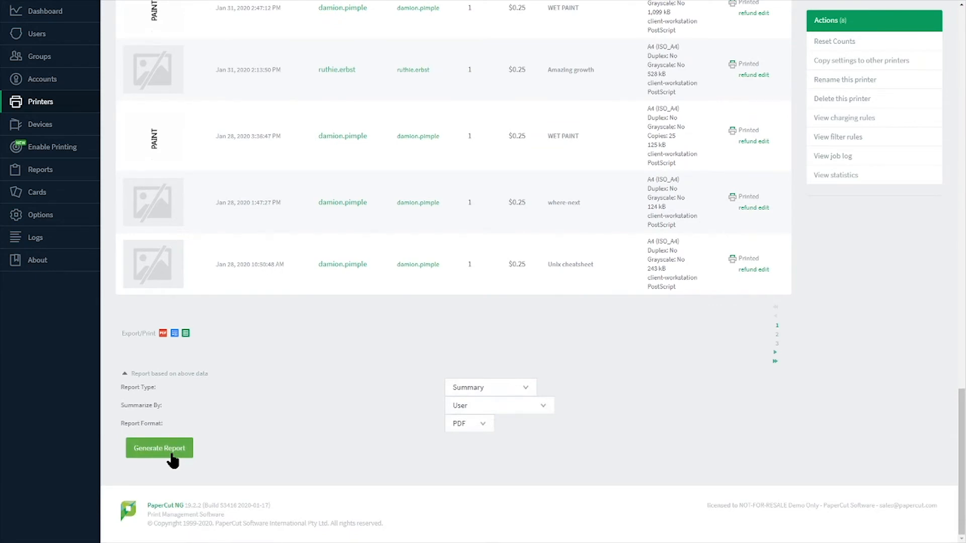
scroll(172, 455, "up", 20)
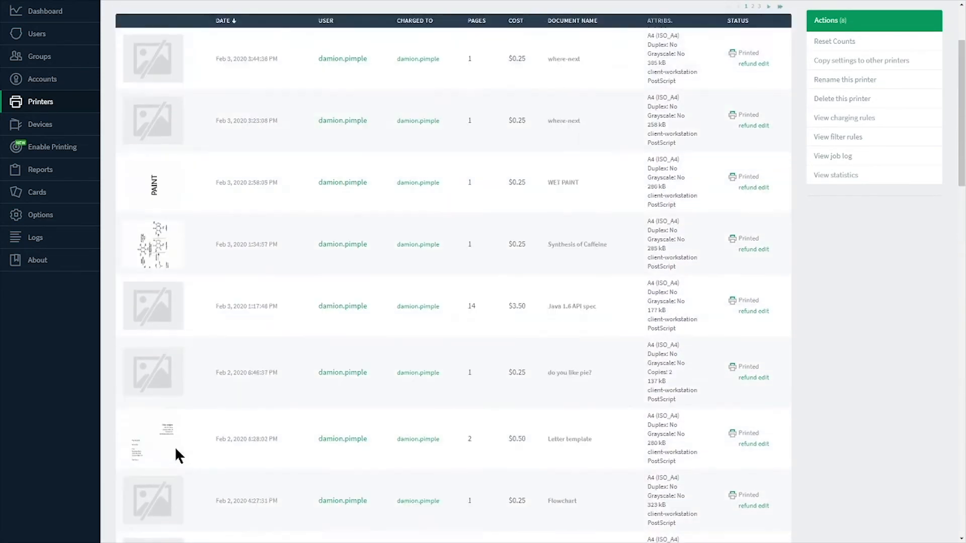
left_click(388, 64)
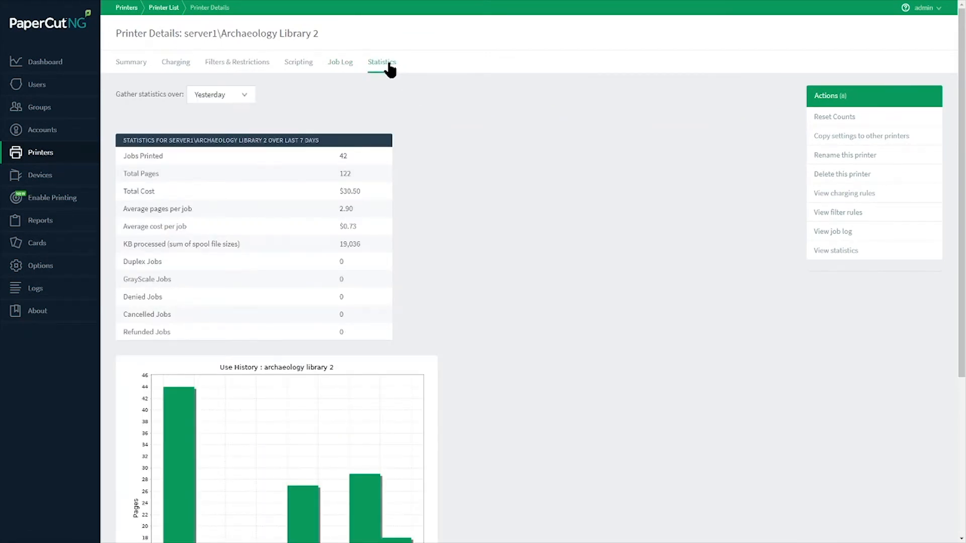
View Archaeology Library 2's summary, checking its type/model and the choices for enabling or disabling the printer.
left_click(129, 65)
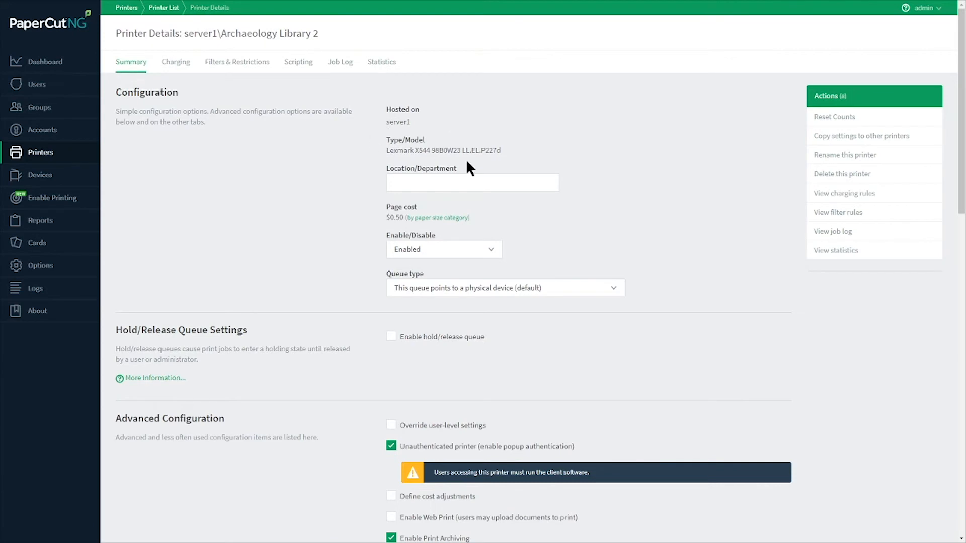
left_click_drag(426, 138, 383, 146)
left_click(443, 249)
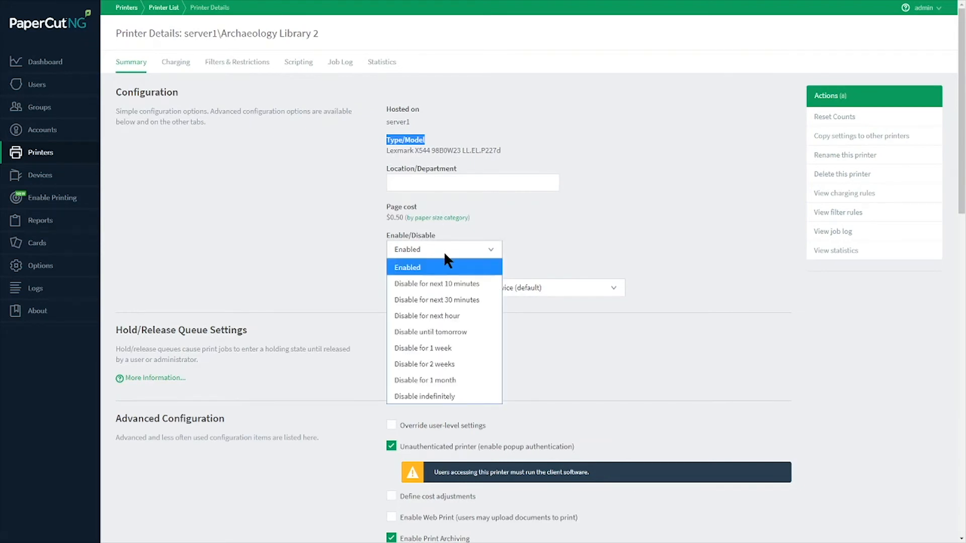
left_click(554, 285)
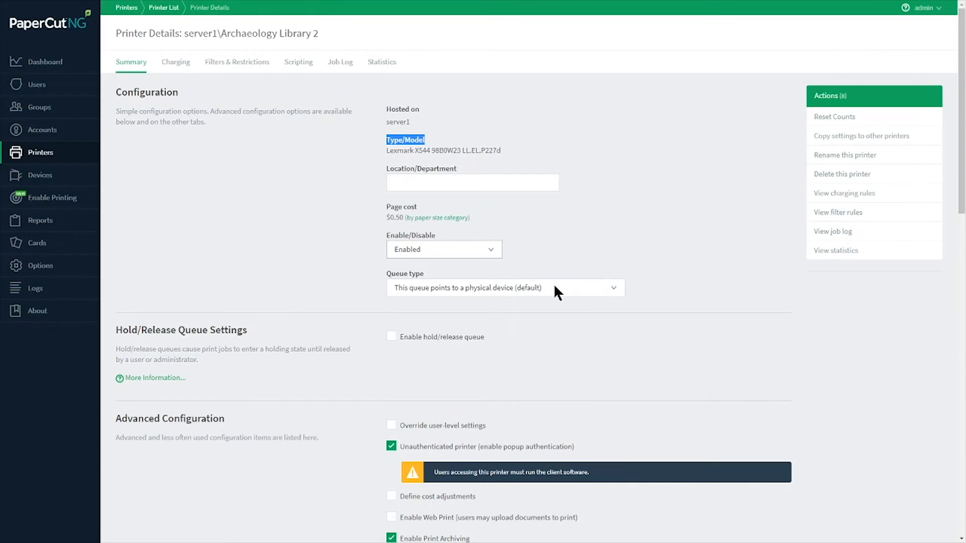
Set Archaeology Library 2's queue type to a virtual queue that redirects jobs, and view the job redirection settings.
left_click(554, 287)
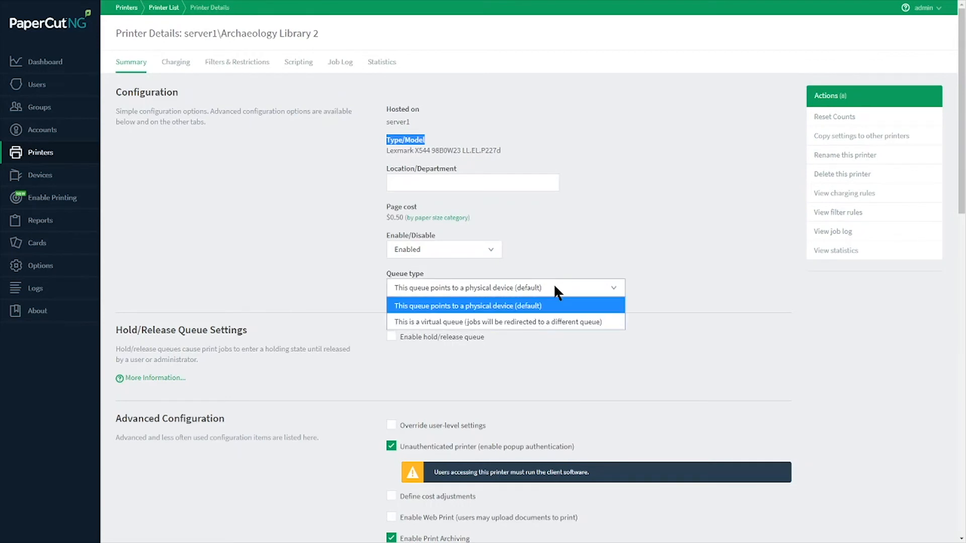
left_click(537, 322)
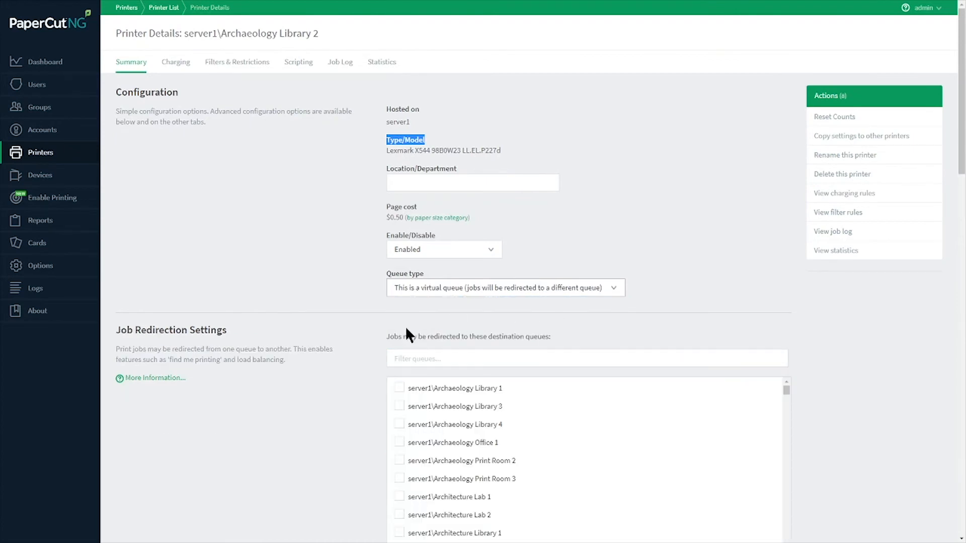
scroll(340, 371, "down", 1)
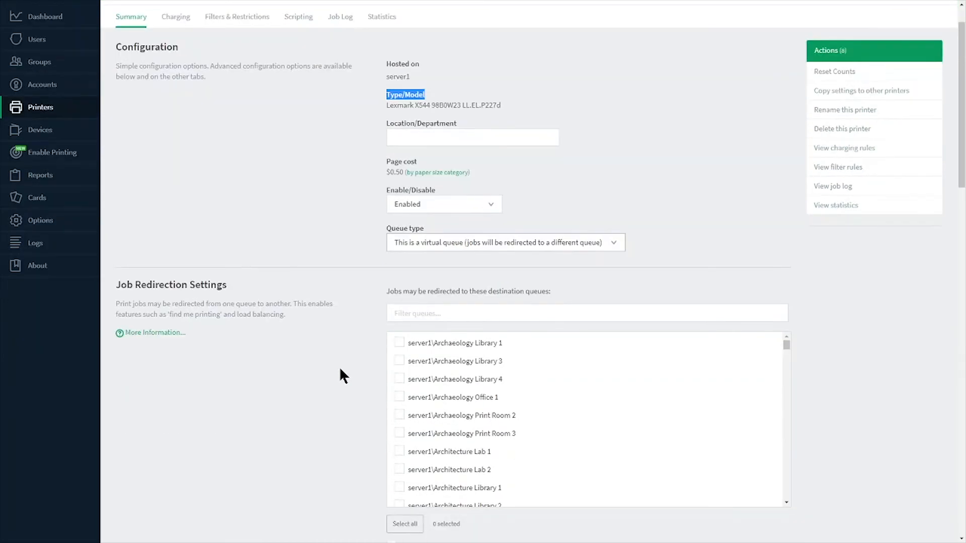
scroll(331, 360, "down", 3)
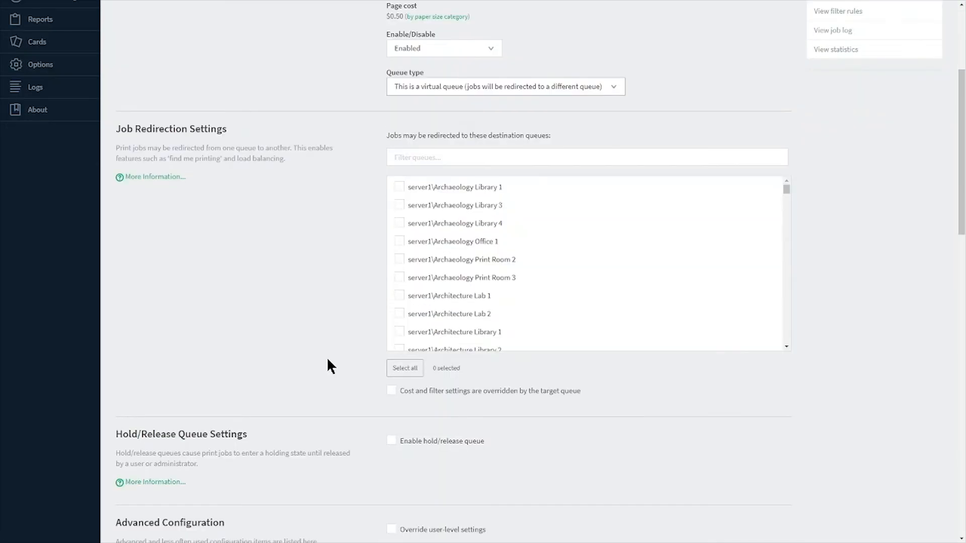
Enable the hold/release queue for Archaeology Library 2 and turn on the override of user-level settings.
scroll(327, 359, "down", 5)
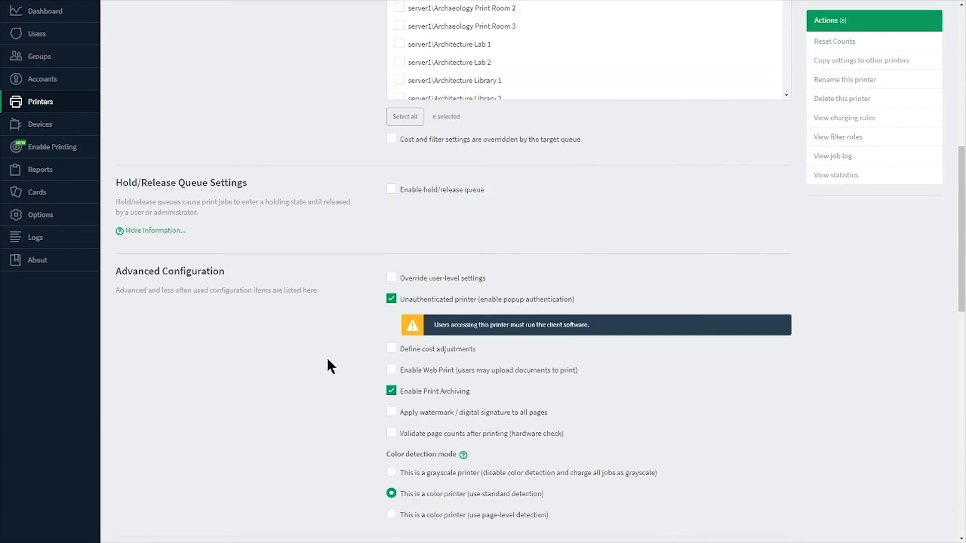
left_click(392, 191)
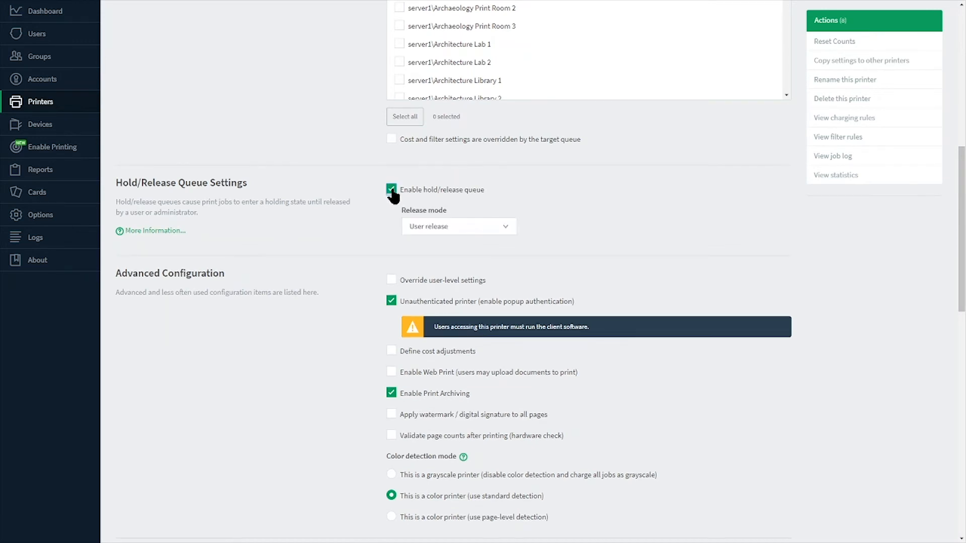
left_click(392, 281)
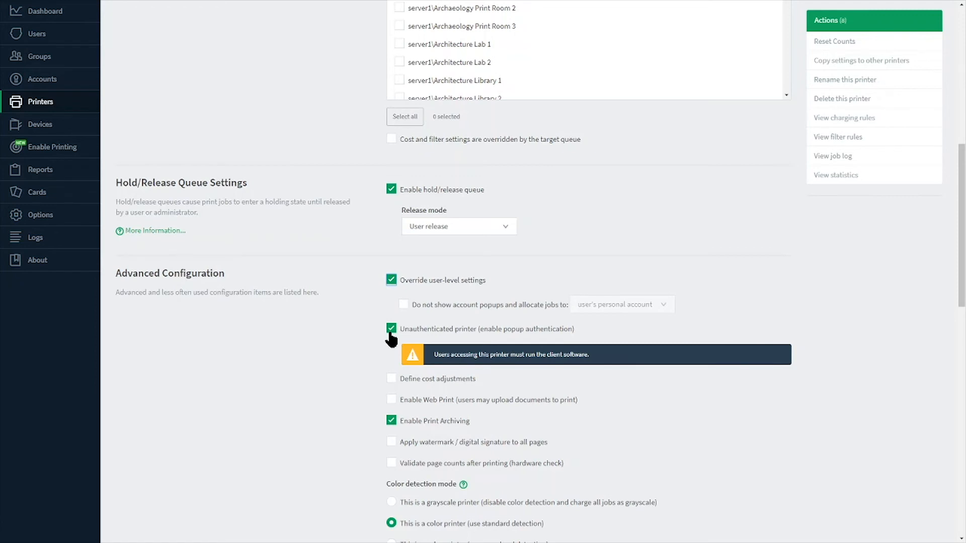
Turn on cost adjustments and Web Print for Archaeology Library 2 in the advanced configuration.
left_click(392, 381)
scroll(394, 384, "down", 4)
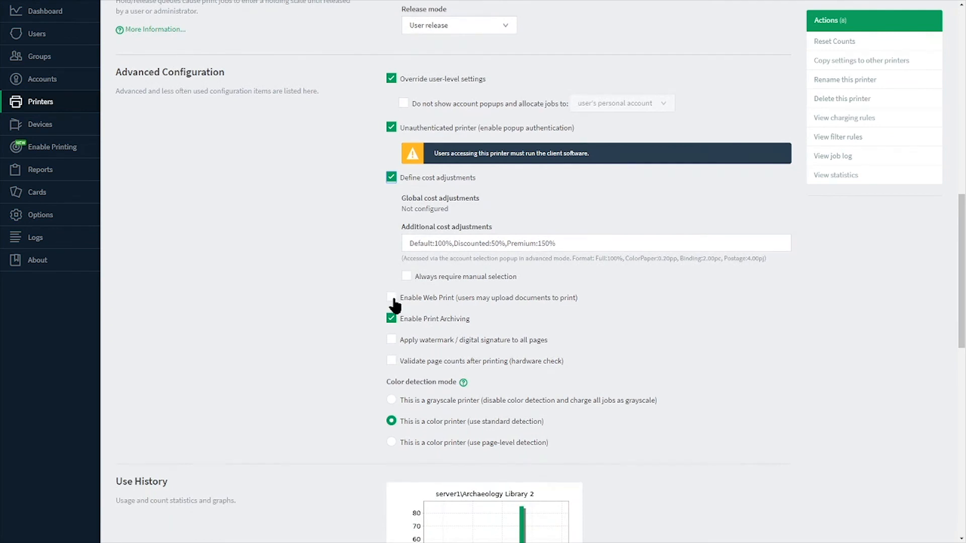
left_click(392, 299)
Apply a watermark / digital signature to all pages and enable the hardware check that validates page counts after printing.
left_click(391, 340)
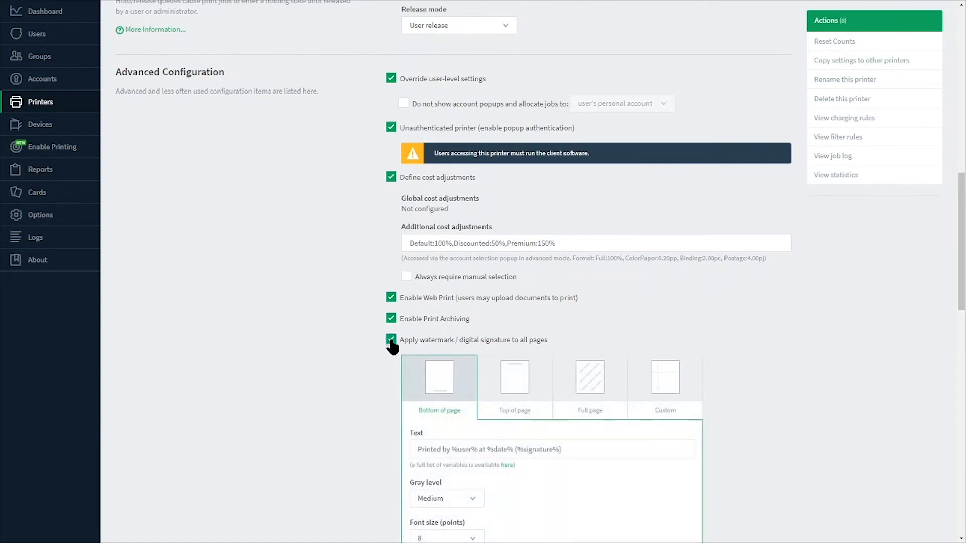
scroll(392, 346, "down", 2)
scroll(391, 346, "down", 4)
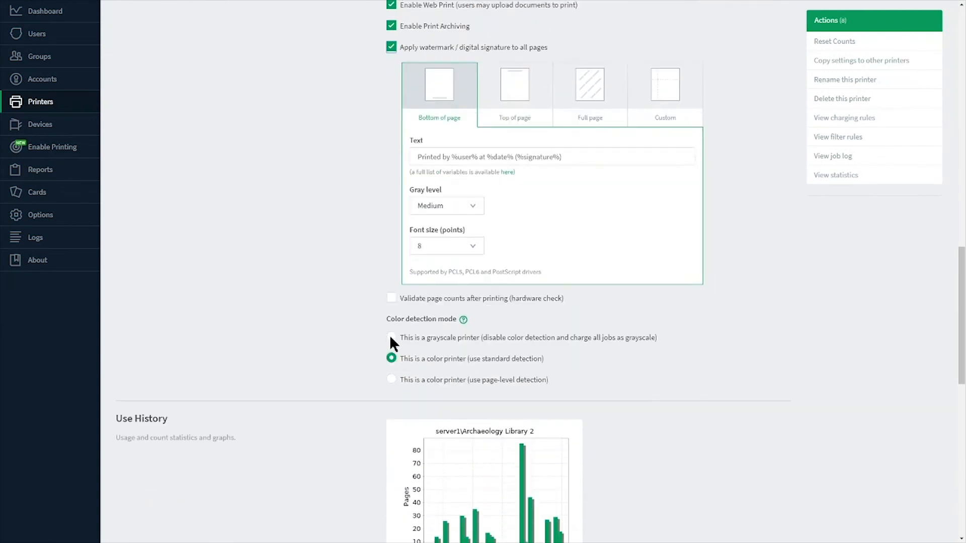
left_click(391, 289)
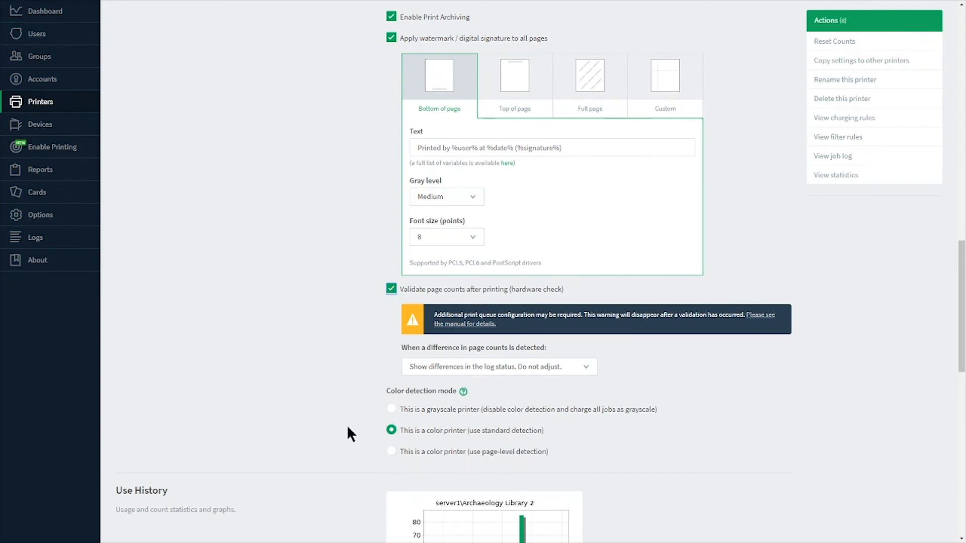
Review Archaeology Library 2's use history, its printer/device groups setting and the alternate ID field.
scroll(345, 427, "down", 2)
scroll(344, 428, "down", 8)
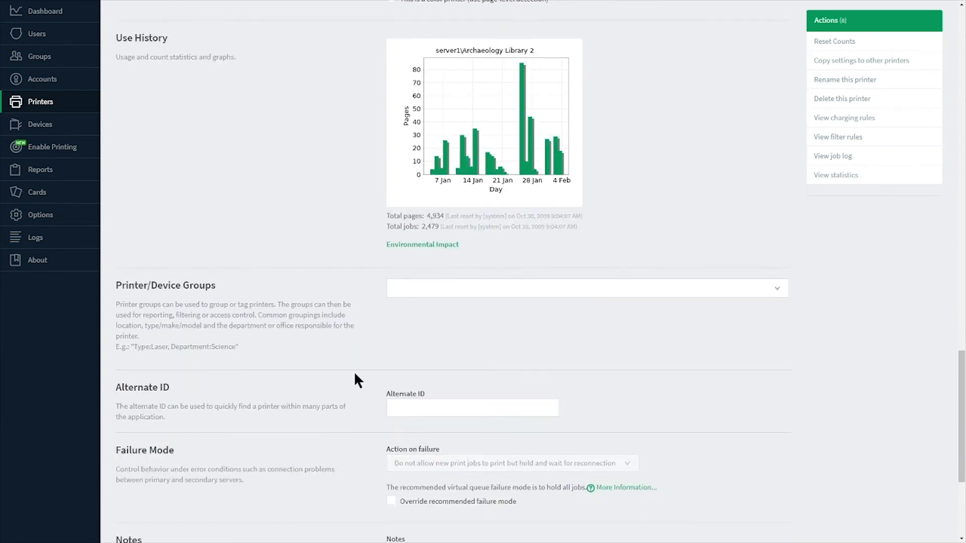
scroll(428, 356, "down", 1)
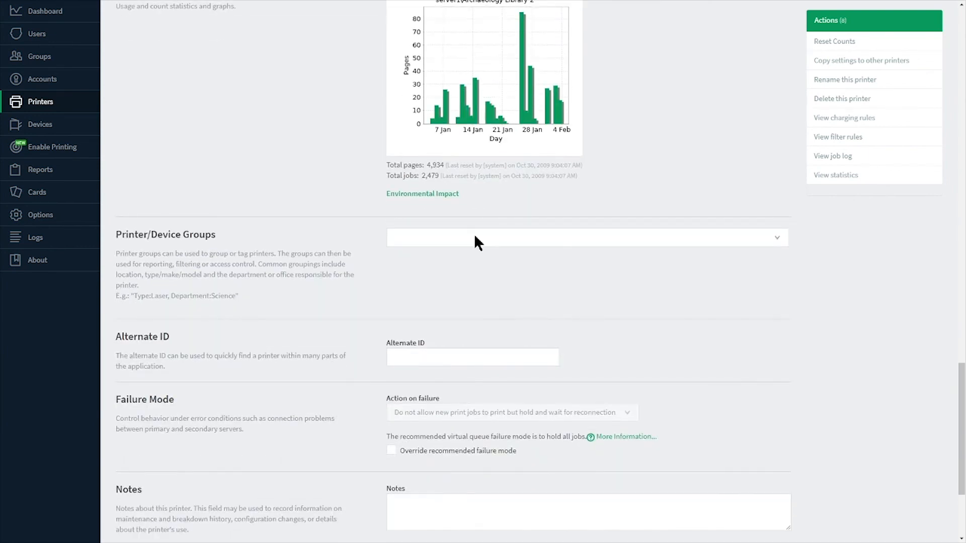
scroll(428, 236, "down", 1)
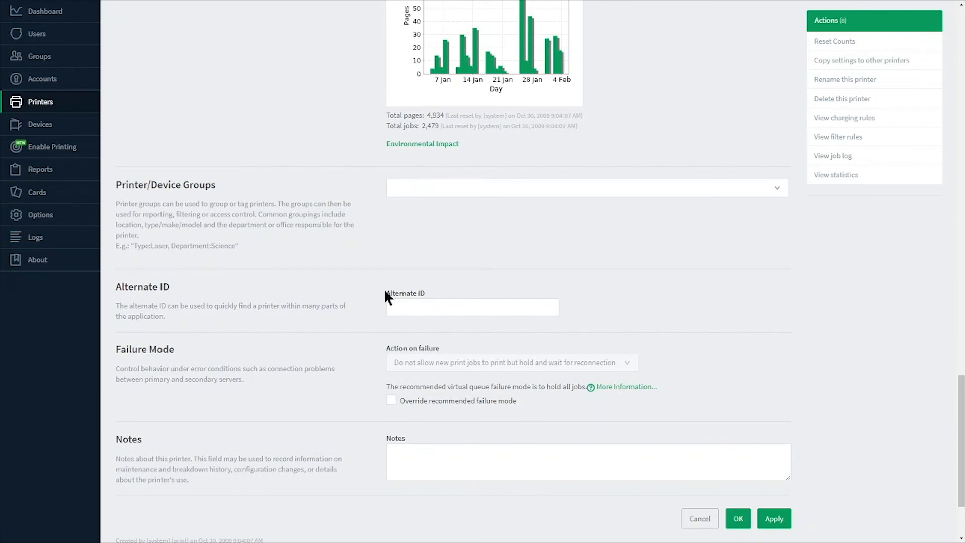
triple_click(429, 290)
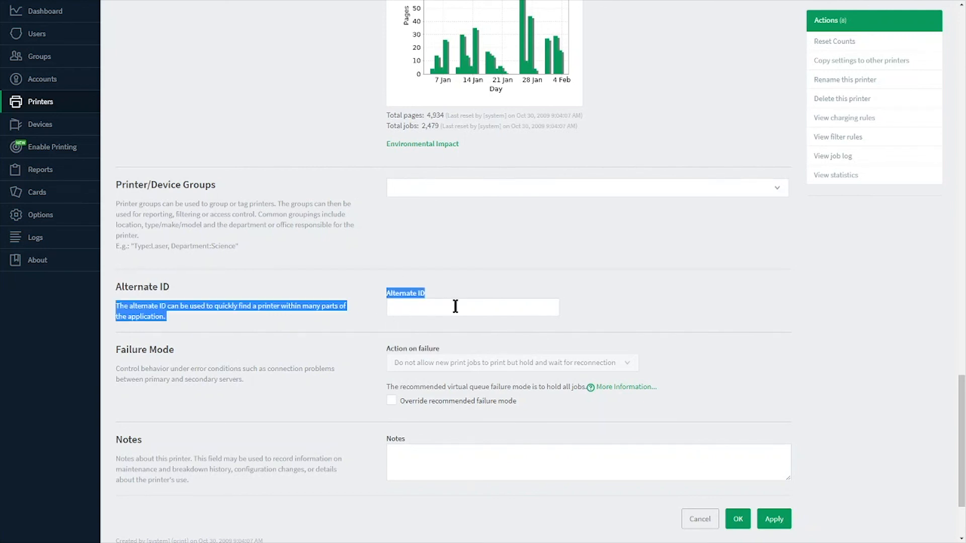
left_click(579, 301)
Override the recommended failure mode and look through the available actions on failure, leaving the selection as is, and view the notes section.
left_click(391, 401)
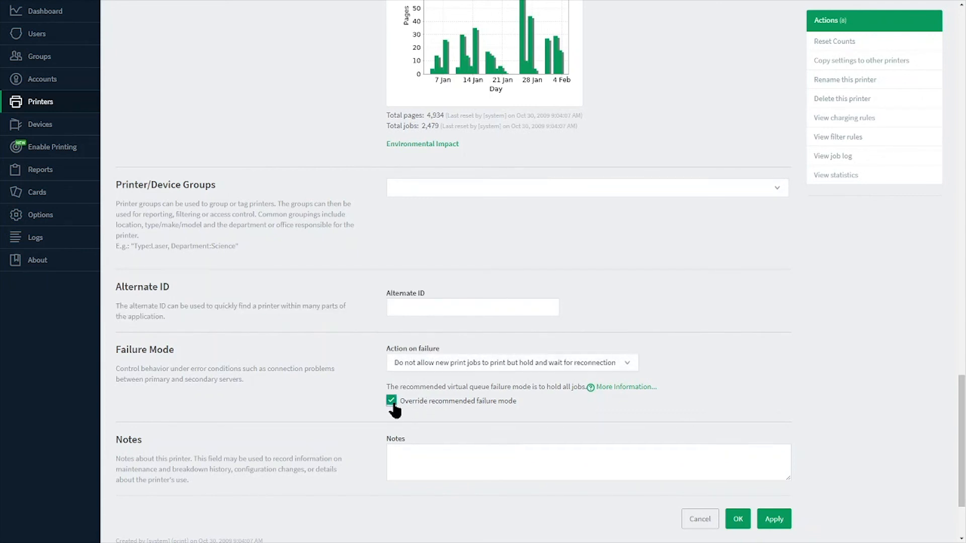
left_click(477, 366)
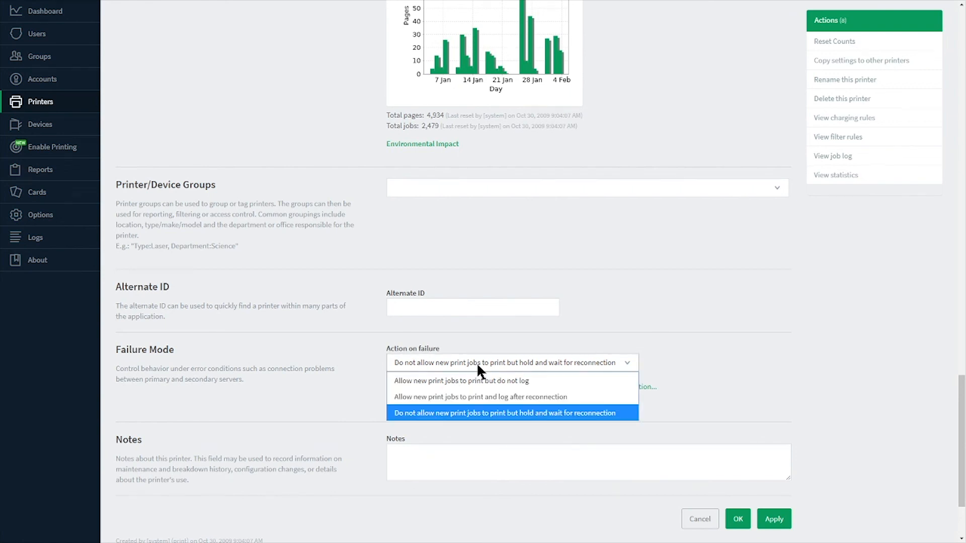
left_click(706, 371)
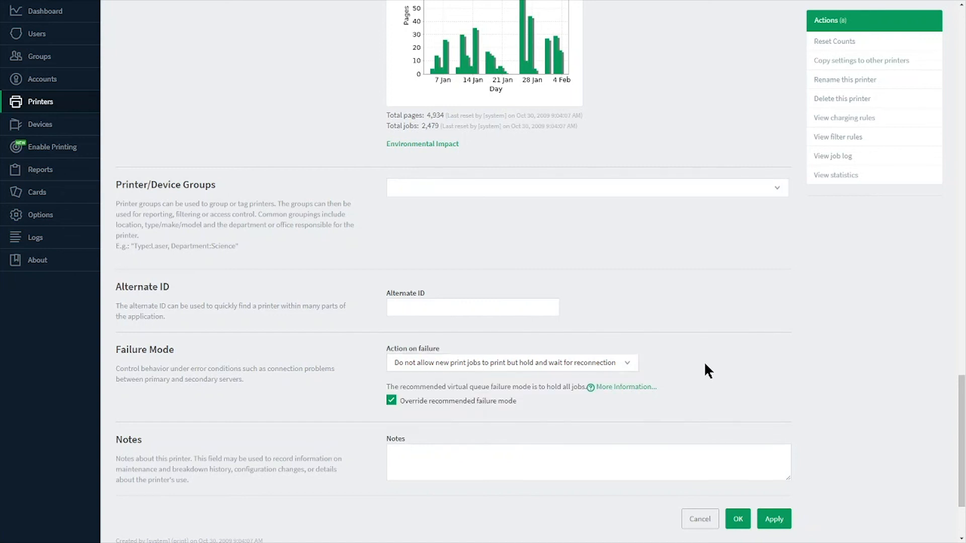
scroll(705, 362, "down", 2)
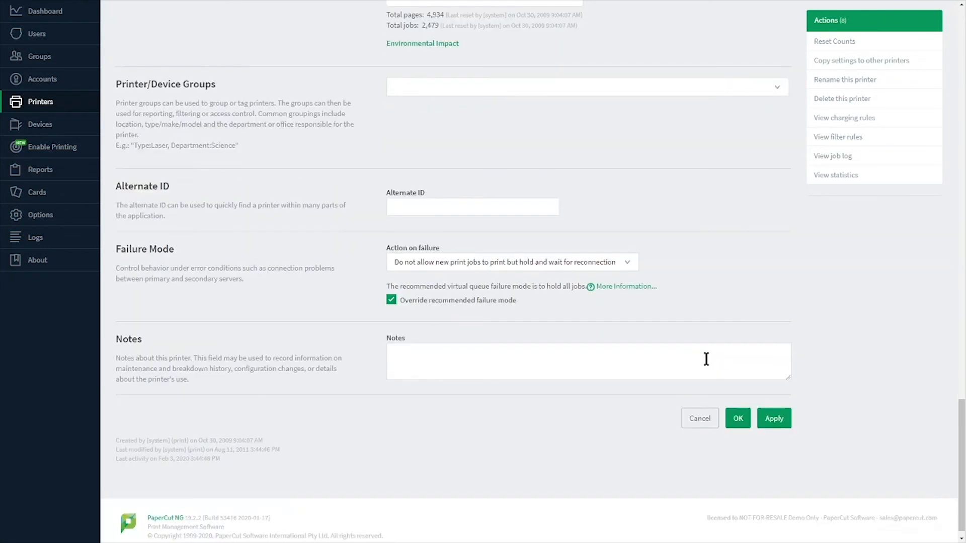